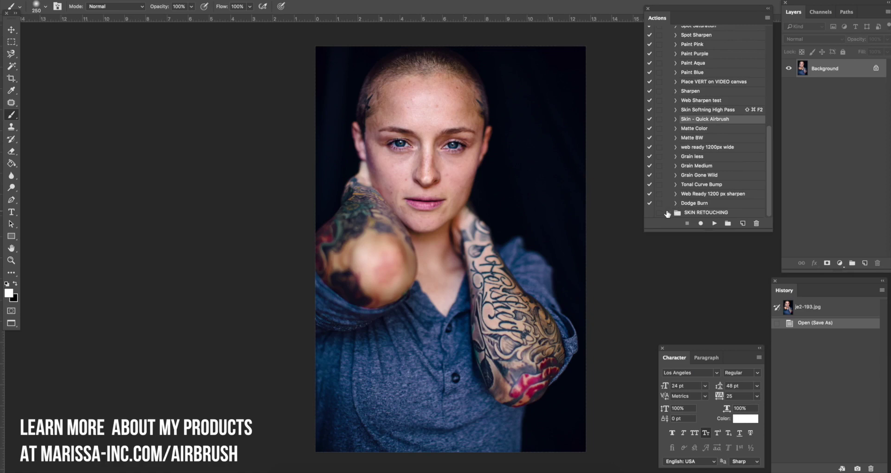
- Run the Skin - Quick Airbrush action on the portrait
scroll(696, 182, "up", 2)
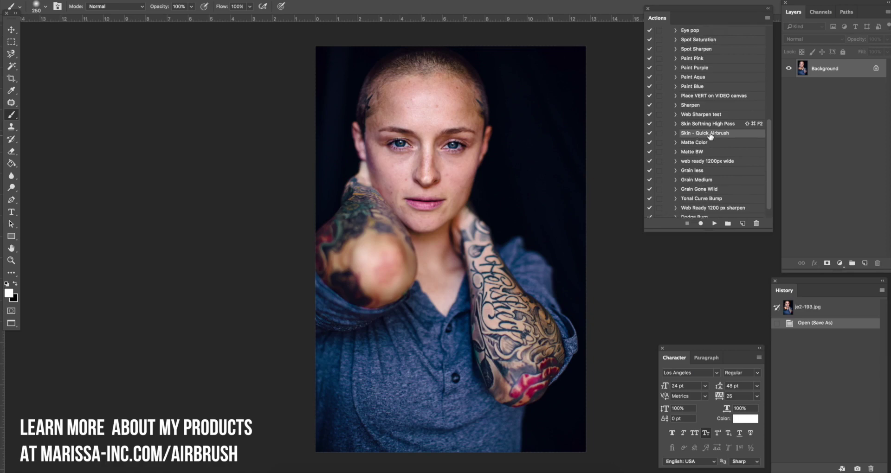
scroll(498, 200, "up", 1)
scroll(498, 200, "up", 2)
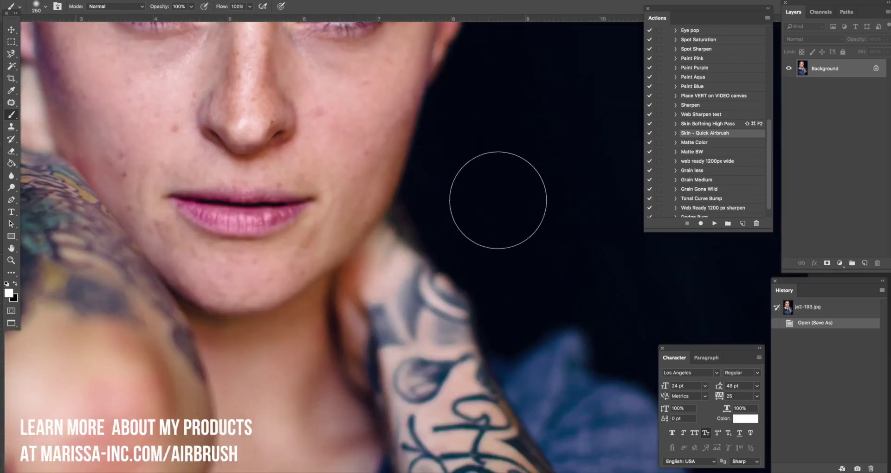
scroll(497, 199, "down", 1)
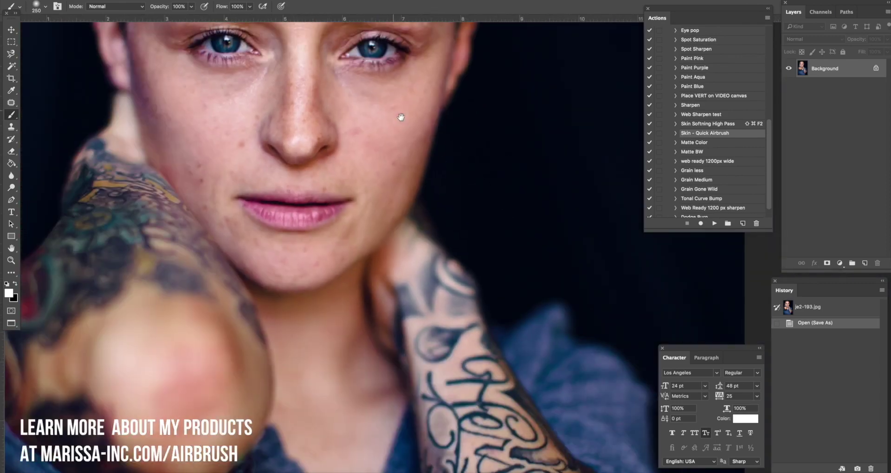
left_click_drag(401, 119, 533, 238)
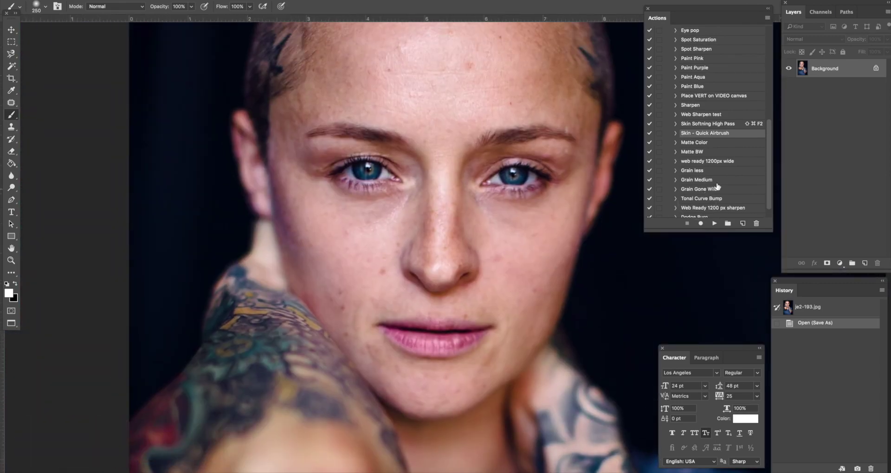
left_click(715, 224)
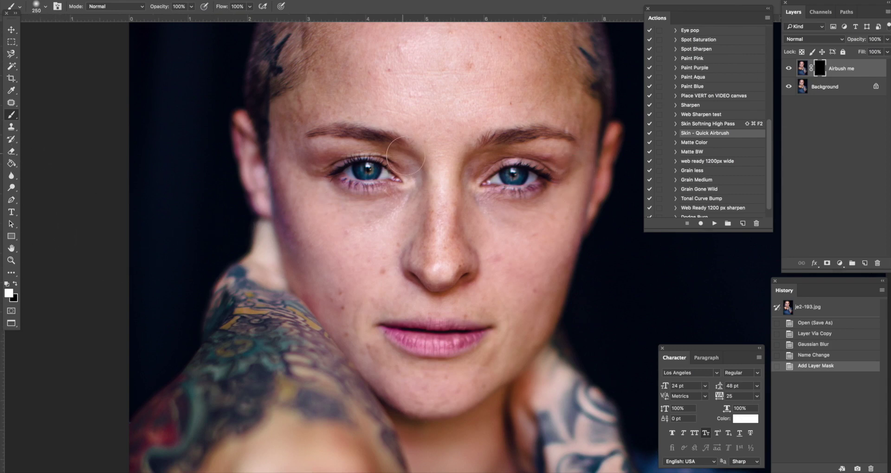
- Enlarge the soft, 0% hardness brush to 600 px and paint white on the Airbush me layer mask over the forehead
scroll(340, 172, "down", 2, "alt")
key("bracketright")
key("bracketright")
key("bracketright")
key("bracketright")
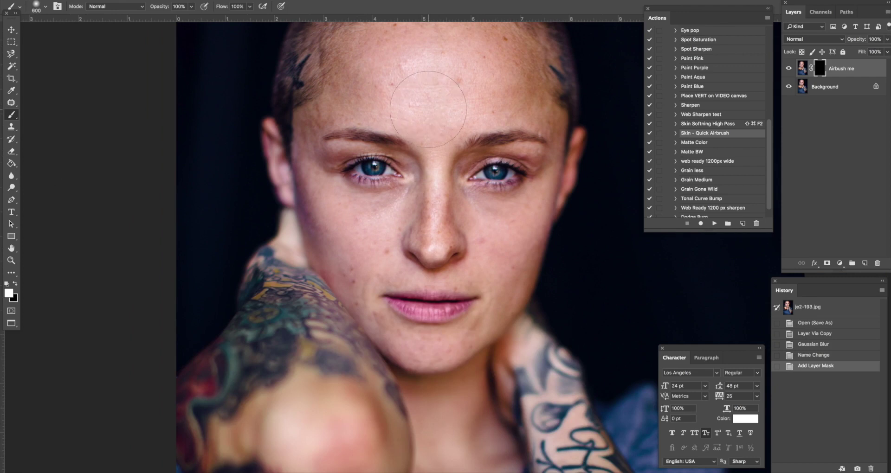
left_click(45, 7)
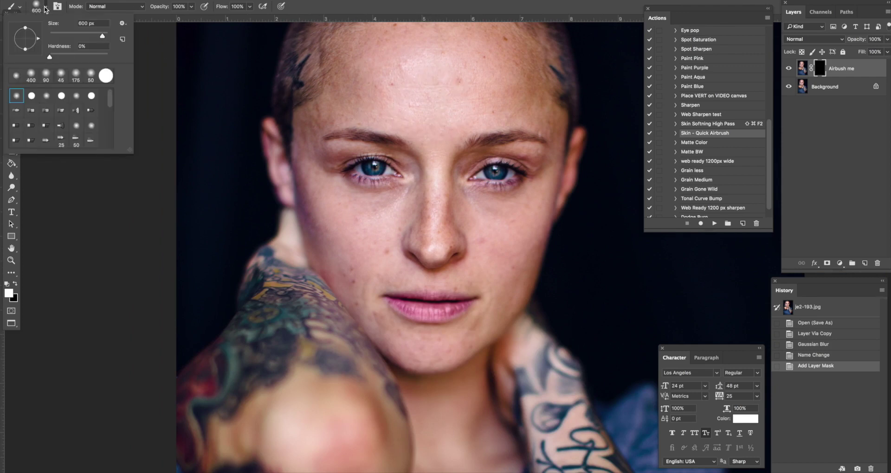
left_click(404, 83)
mouse_move(403, 84)
left_mouse_down()
mouse_move(417, 70)
mouse_move(416, 79)
mouse_move(437, 83)
left_mouse_up()
- Reduce the brush to 200–300 px and mask in the smoothing over the rest of the forehead and the temples
key("bracketleft")
key("bracketleft")
key("bracketleft")
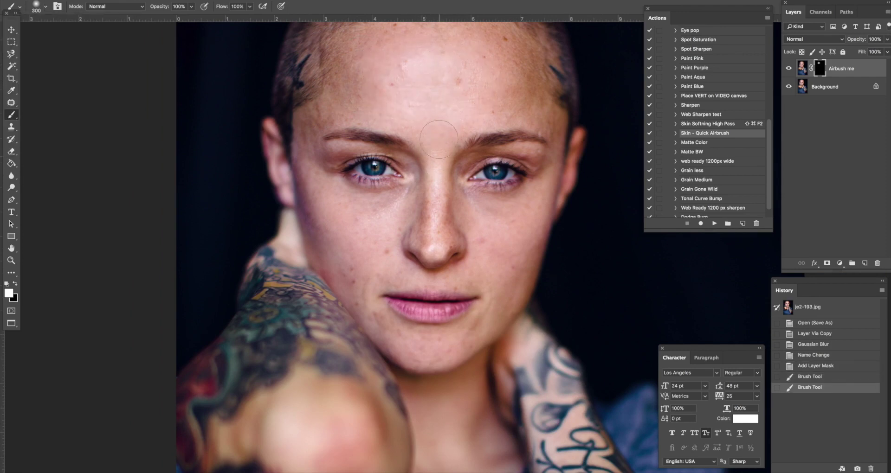
left_click_drag(492, 43, 449, 51)
scroll(449, 76, "up", 2)
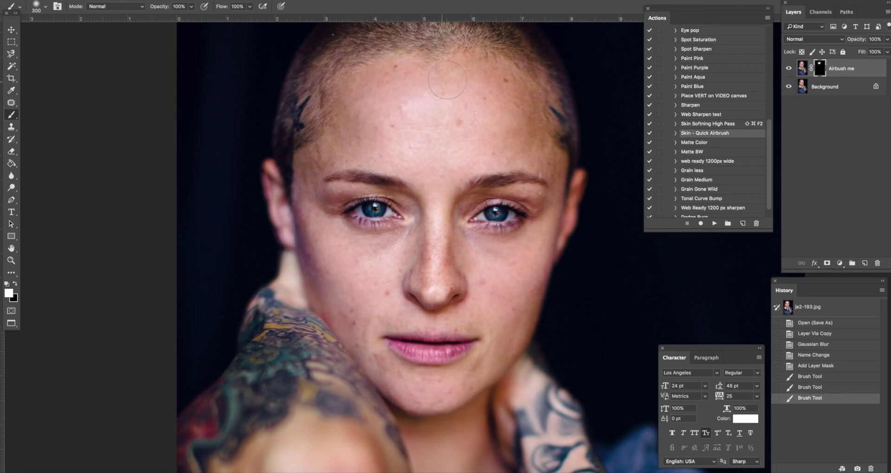
left_click_drag(527, 147, 522, 163)
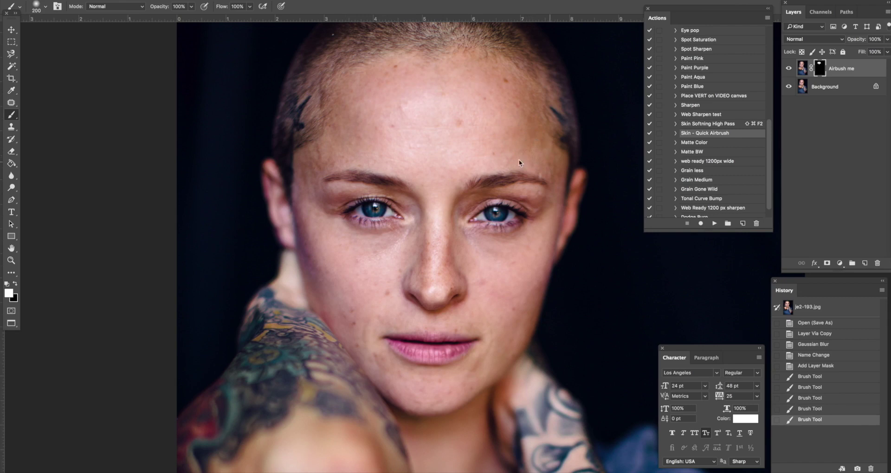
left_click_drag(306, 121, 310, 118)
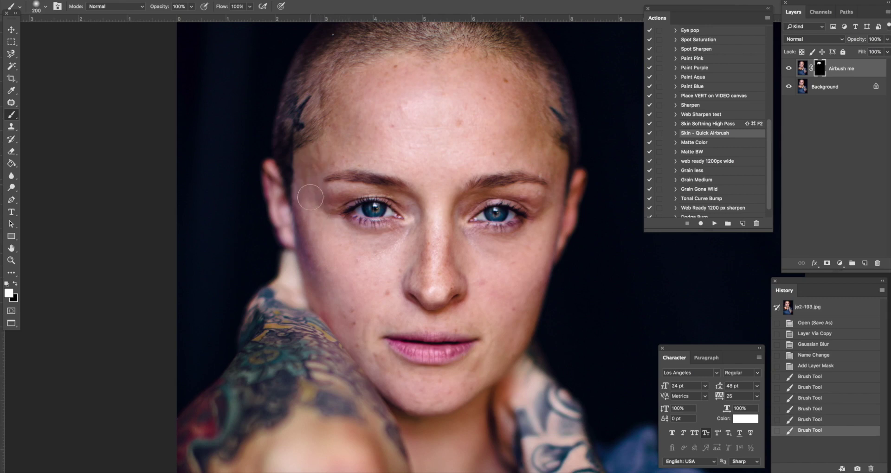
- Mask in the smoothing over the cheek and under-eye area on the image's left side with a brush up to 300 px
left_click(323, 253)
key("bracketright")
key("bracketright")
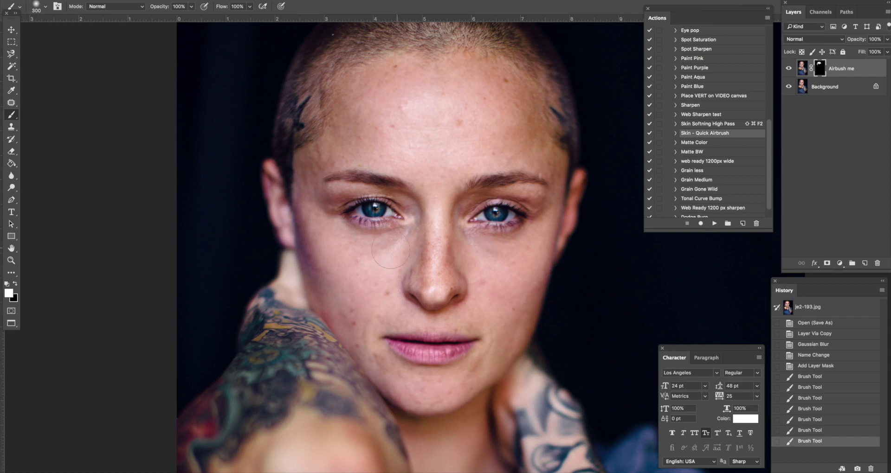
mouse_move(336, 244)
left_mouse_down()
mouse_move(354, 253)
mouse_move(411, 232)
left_mouse_up()
key("bracketleft")
key("bracketleft")
key("bracketleft")
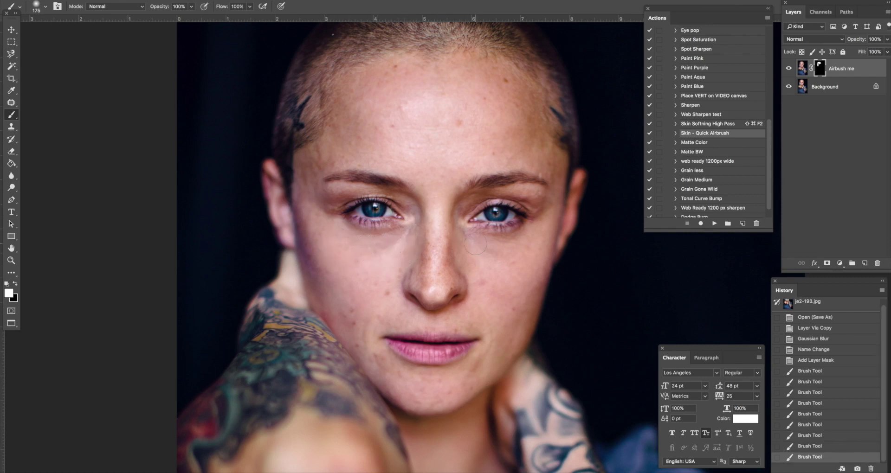
- Mask in the smoothing over the cheek on the image's right side with a 200 px brush
left_click_drag(529, 237, 531, 242)
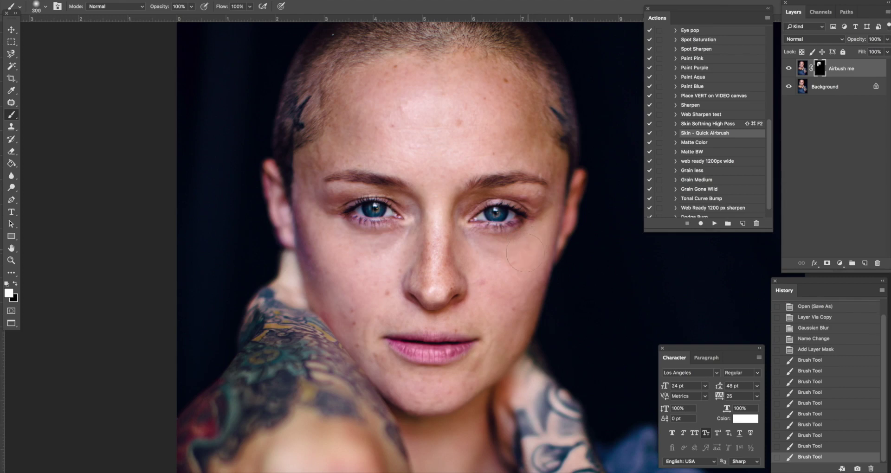
left_click_drag(506, 271, 474, 272)
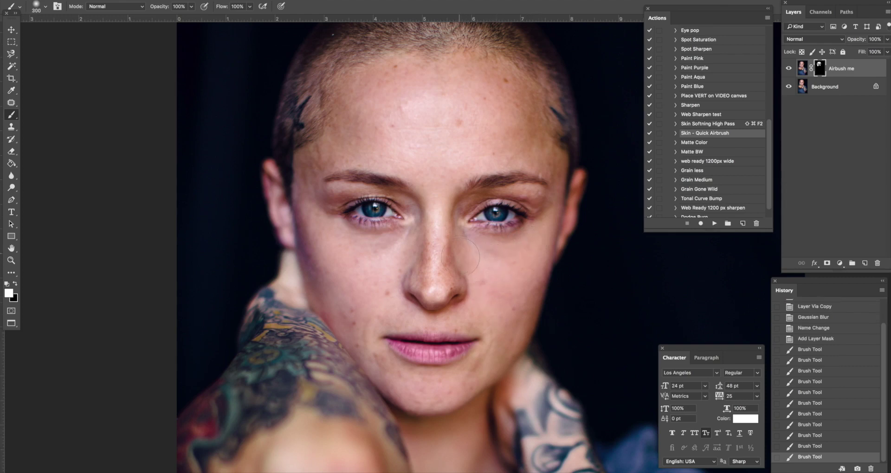
key("bracketleft")
key("bracketleft")
left_click_drag(501, 306, 483, 308)
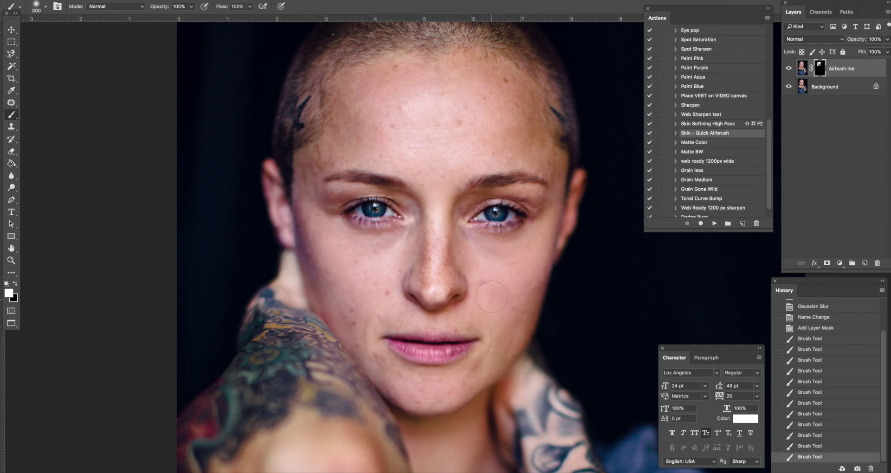
- Reduce the brush to 150 px and mask in the smoothing on both sides of the mouth, below the nose
left_click(467, 320)
key("bracketleft")
key("bracketleft")
left_click(390, 317)
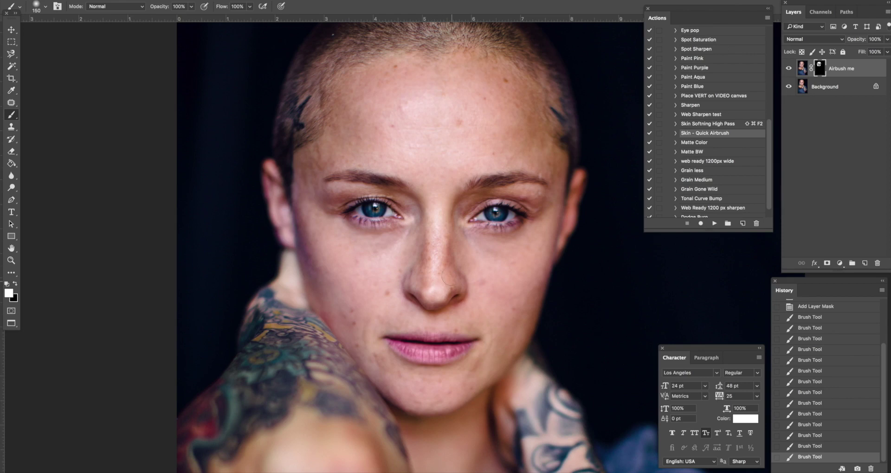
- Mask in the smoothing along the nose bridge and across the lower forehead above the eyebrows, and reduce the brush to 90 px
left_click_drag(448, 278, 434, 201)
key("bracketright")
key("bracketright")
left_click_drag(434, 197, 430, 196)
left_click_drag(347, 153, 475, 153)
key("bracketleft")
key("bracketleft")
key("bracketleft")
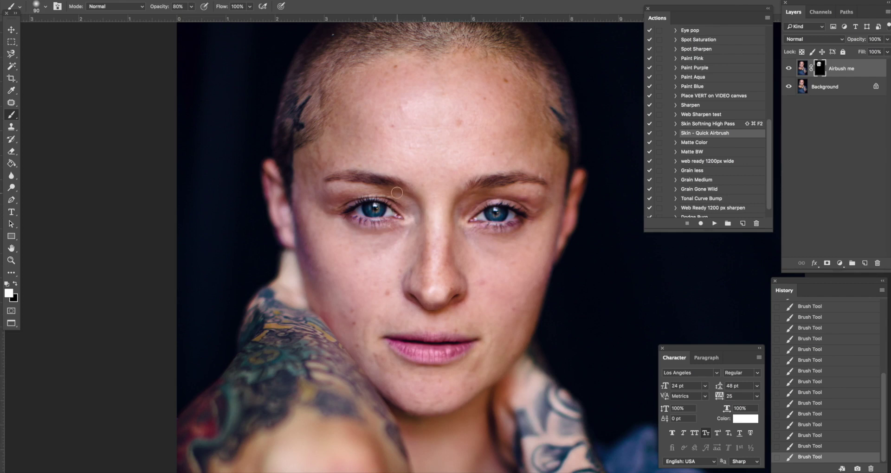
- Set the brush opacity to 100% and mask in the smoothing on the lower cheek at the image's left side
key("bracketleft")
key("bracketleft")
key("bracketleft")
scroll(473, 413, "down", 6)
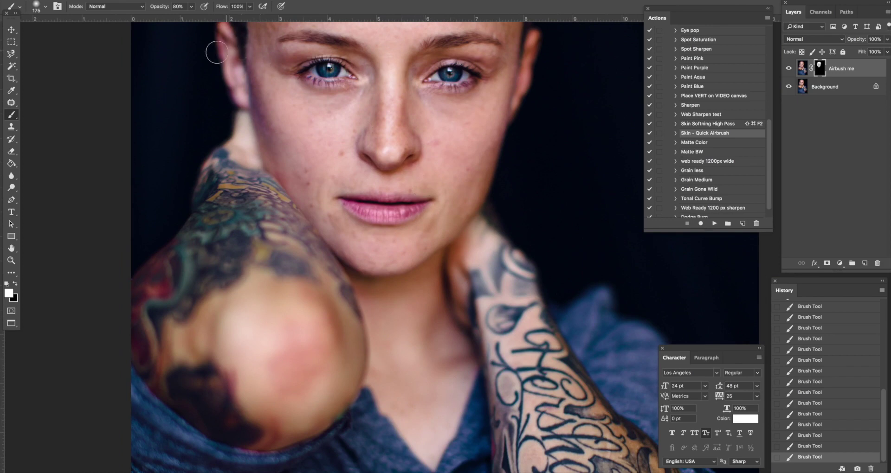
left_click(191, 7)
left_click_drag(201, 19, 202, 18)
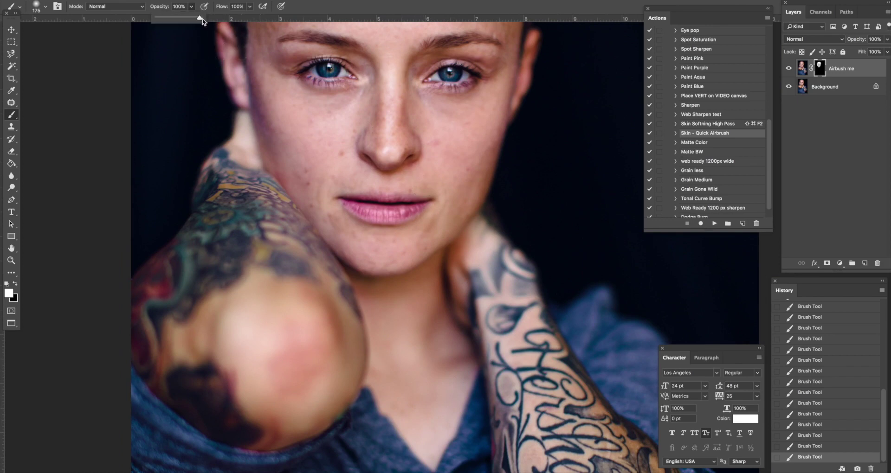
left_click(292, 144)
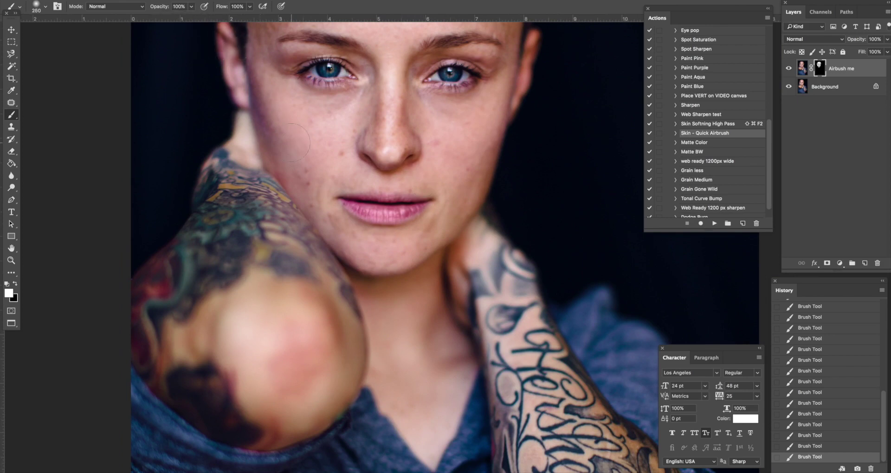
key("q")
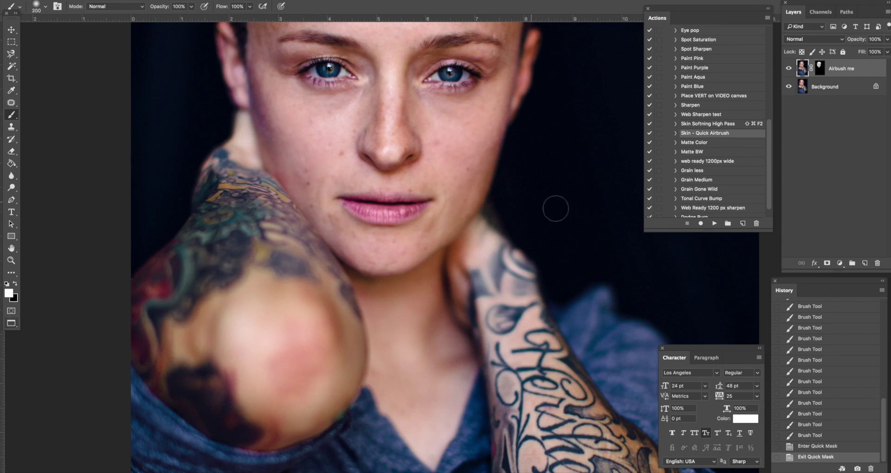
key("q")
key("bracketleft")
key("bracketleft")
key("super+minus")
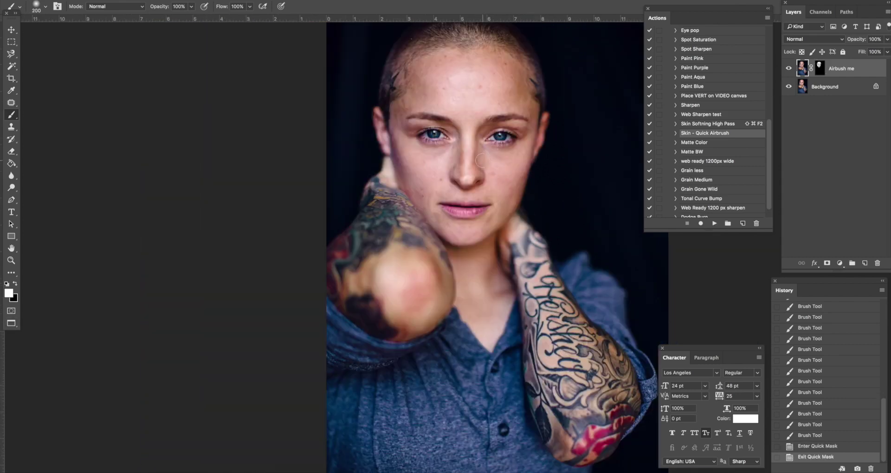
key("super+plus")
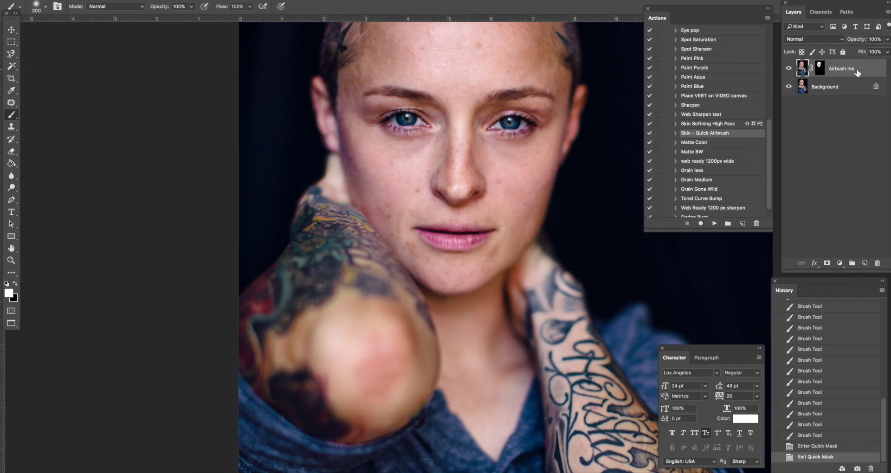
- Try adjusting the Airbush me layer's opacity, ending at 100%
left_click(887, 39)
mouse_move(887, 50)
left_mouse_down()
mouse_move(845, 55)
mouse_move(887, 52)
left_mouse_up()
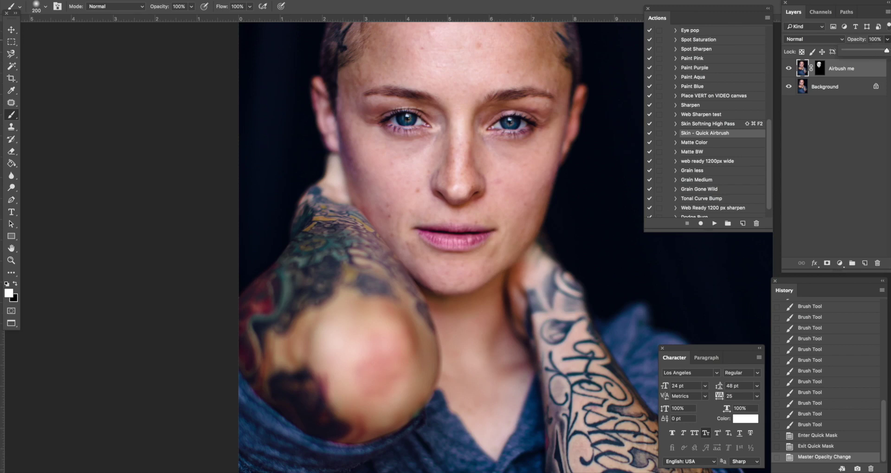
- Hide the Airbush me layer and run the Skin Softning High Pass action on the Background layer
left_click(788, 68)
left_click(844, 91)
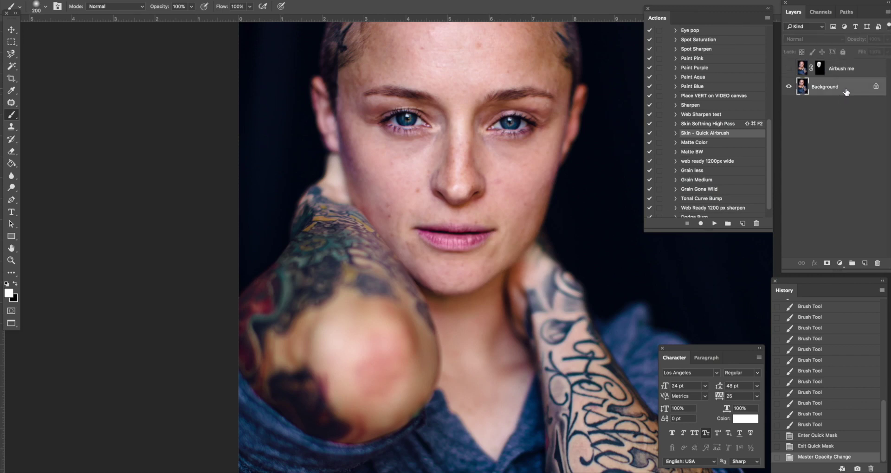
left_click(723, 124)
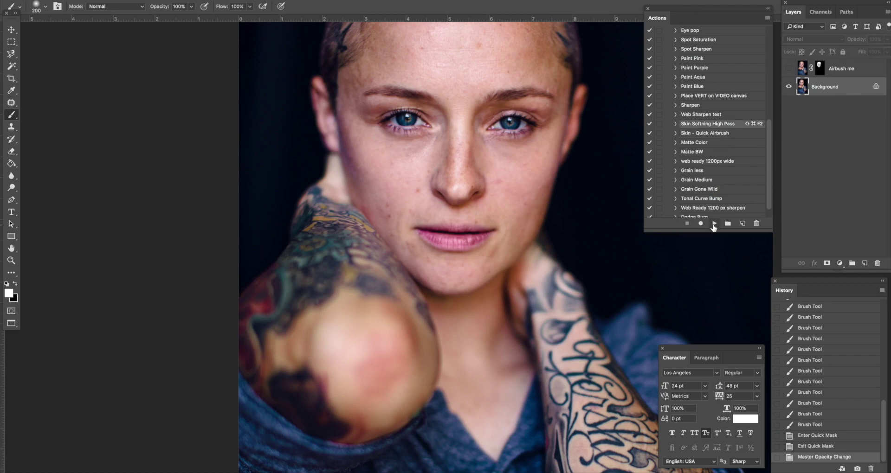
left_click(714, 224)
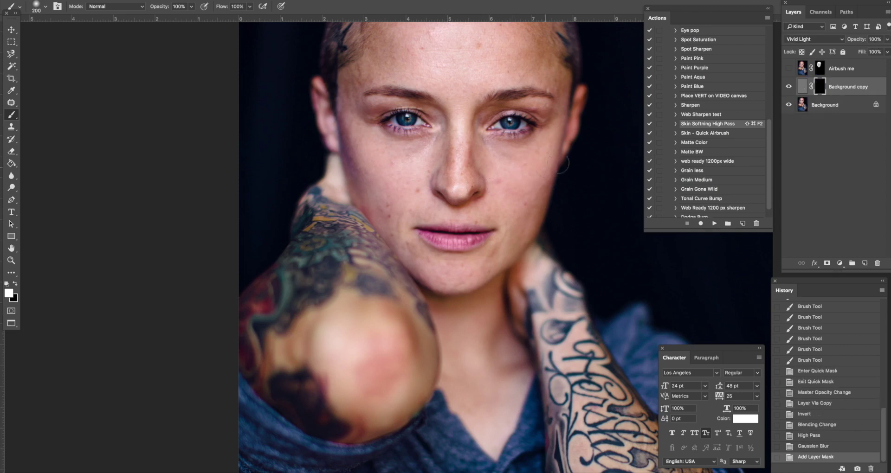
- Enlarge the brush to 300 px and paint the high pass softening mask over the nose and the cheek on the image's right side
scroll(434, 200, "up", 2)
scroll(461, 170, "up", 1)
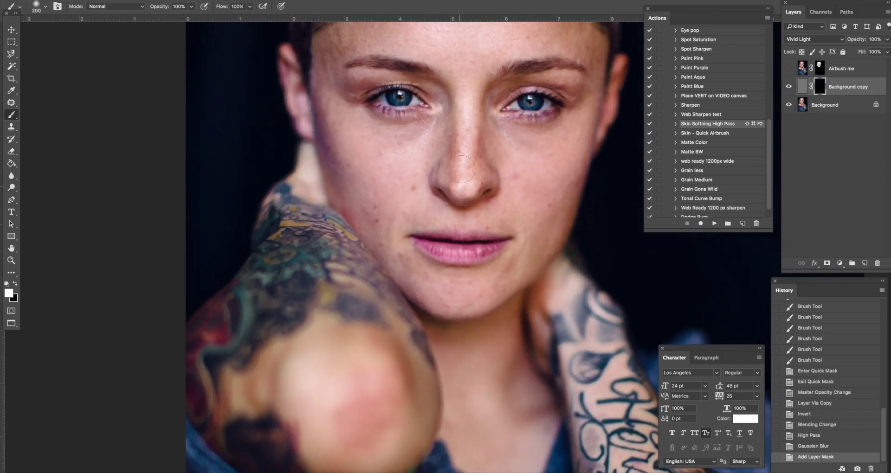
key("bracketright")
key("bracketright")
key("bracketright")
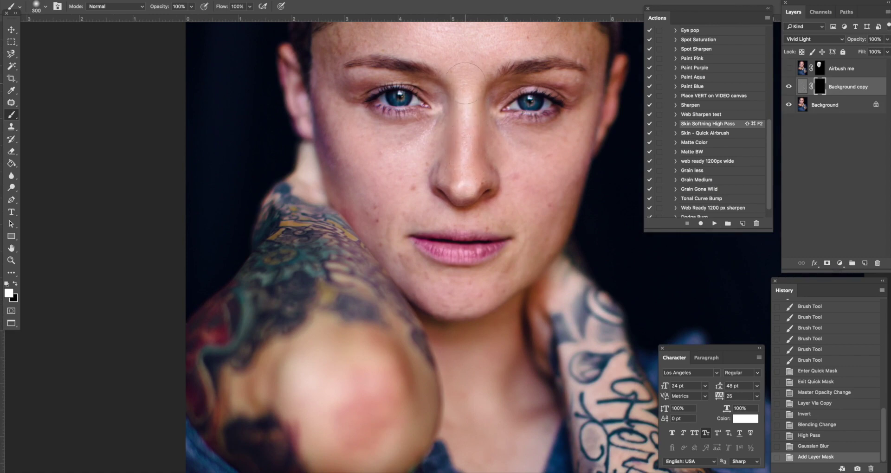
left_click_drag(466, 112, 493, 138)
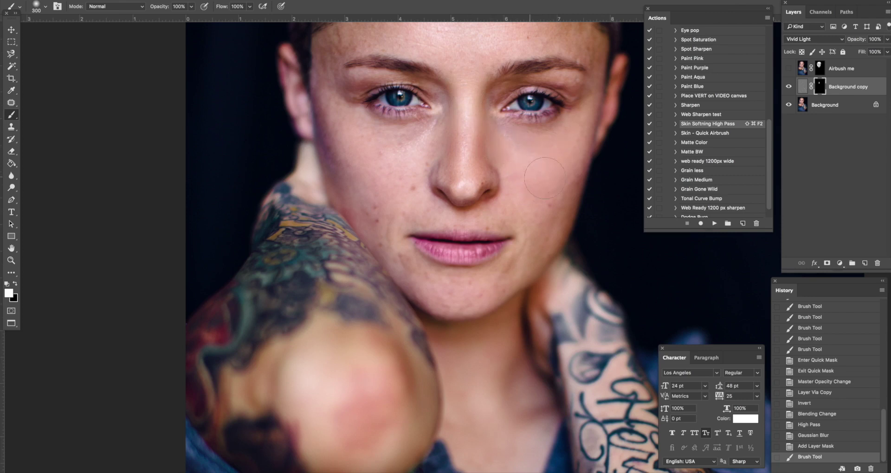
left_click_drag(539, 219, 540, 234)
- Reduce the brush to 200 px and paint the softening mask over the chin and the lower cheek on the image's left side
key("bracketleft")
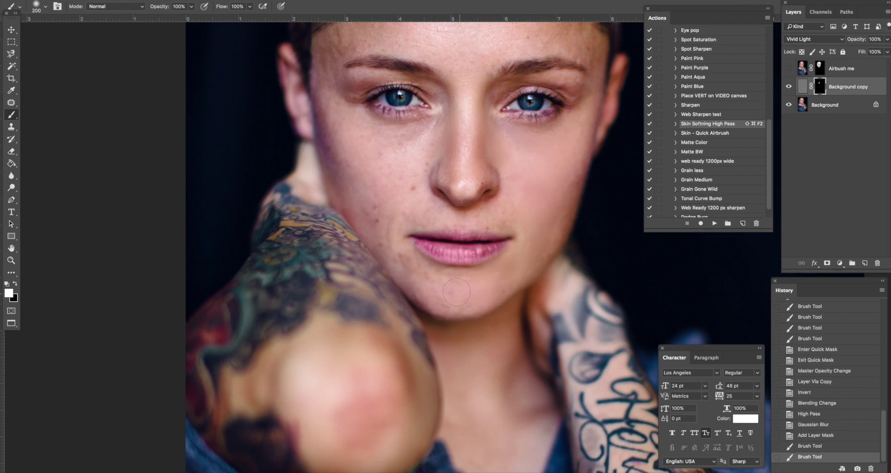
left_click_drag(457, 292, 451, 294)
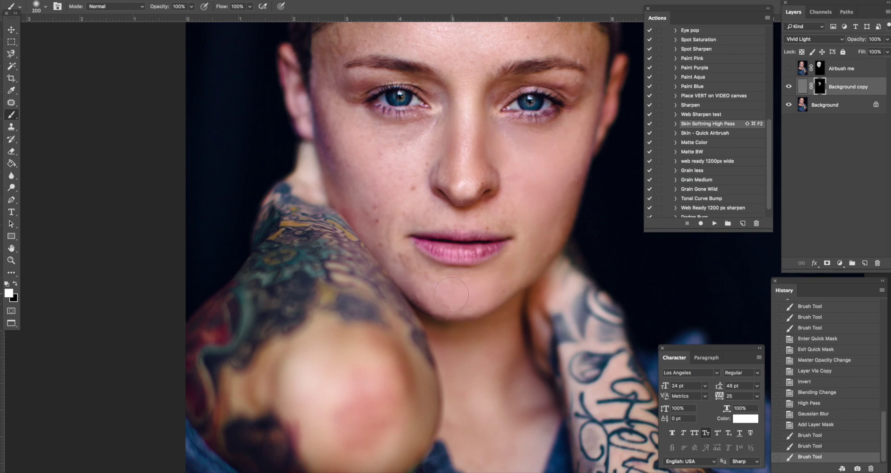
left_click(383, 215)
- Enlarge the brush to 300 px and paint the softening mask over the upper cheek below the eye on the image's left side
key("bracketright")
key("bracketright")
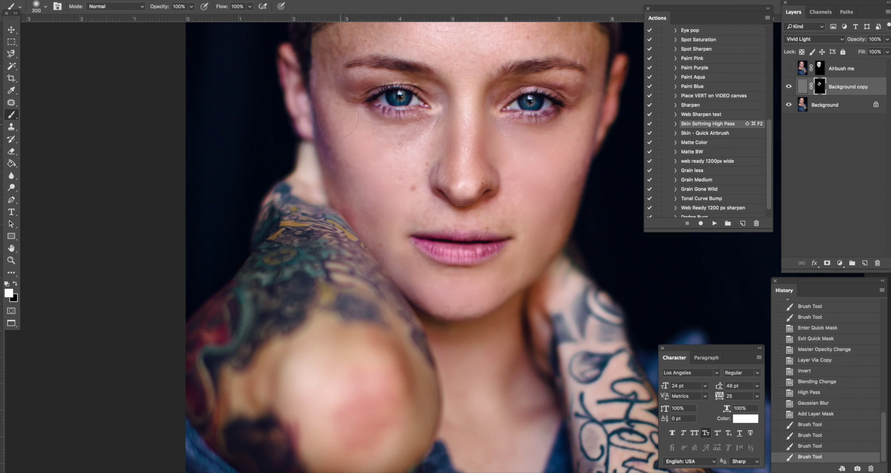
left_click_drag(378, 145, 409, 151)
key("bracketleft")
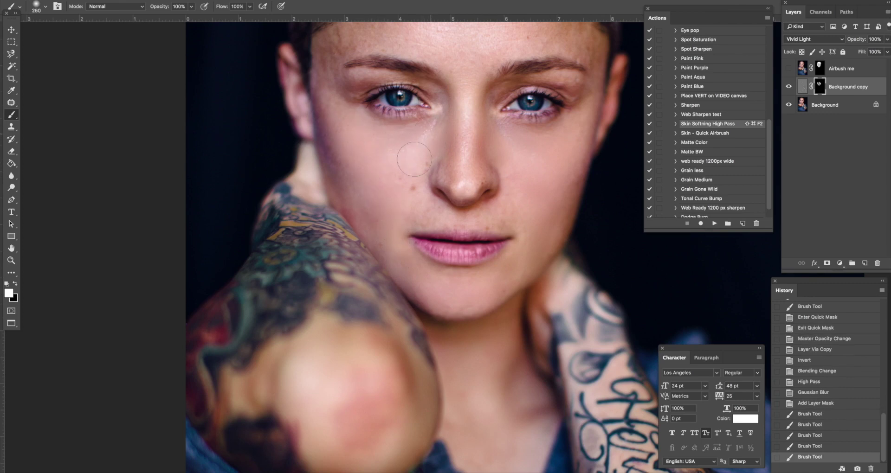
- Reduce the brush to 150 px and paint the softening mask over the cheek mole, the upper lip and the nose bridge
left_click_drag(412, 193, 417, 203)
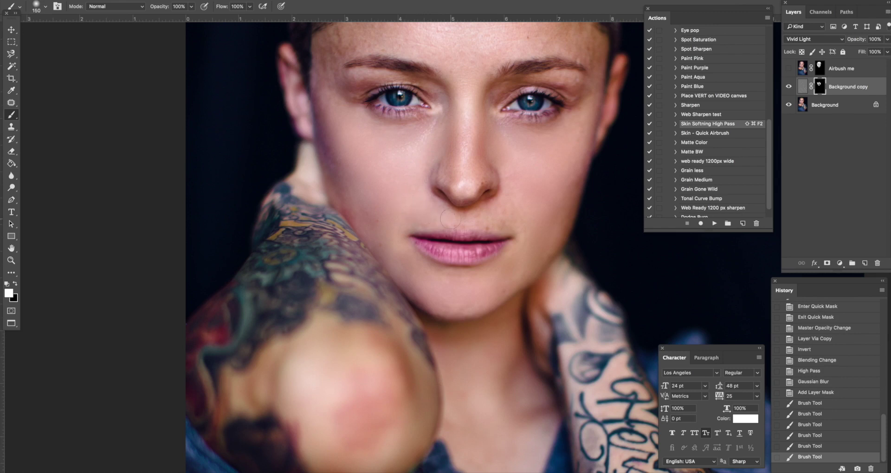
mouse_move(511, 226)
left_mouse_down()
mouse_move(480, 175)
mouse_move(466, 189)
mouse_move(448, 164)
left_mouse_up()
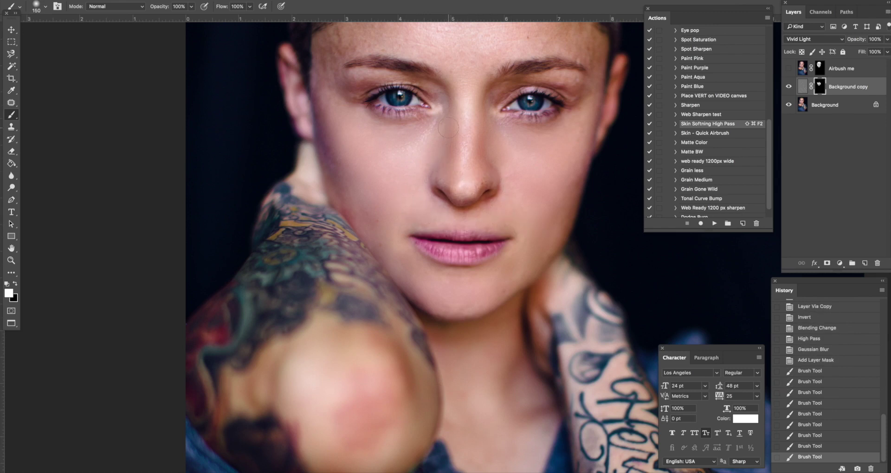
left_click(464, 77)
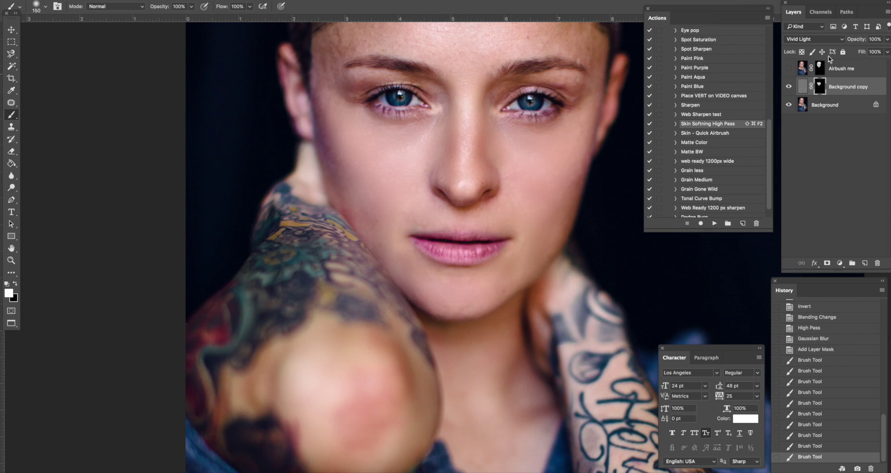
- Enlarge the brush to 300 px and paint the softening mask over the forehead above the eyebrow on the image's left side
left_click_drag(461, 87, 446, 229)
key("bracketright")
key("bracketright")
key("bracketright")
key("bracketright")
key("bracketright")
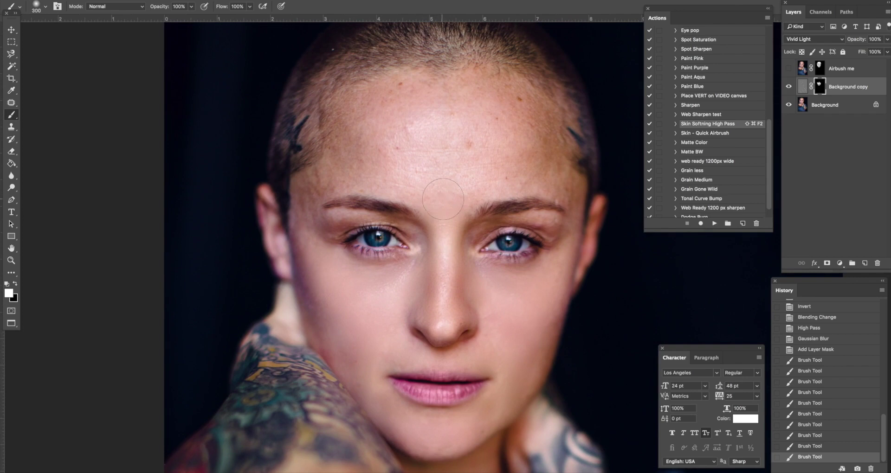
left_click_drag(417, 175, 380, 165)
- Paint the softening mask across the rest of the forehead, using a 200 px brush from the image's left temple and 400 px toward the other side
key("bracketleft")
key("bracketleft")
key("bracketleft")
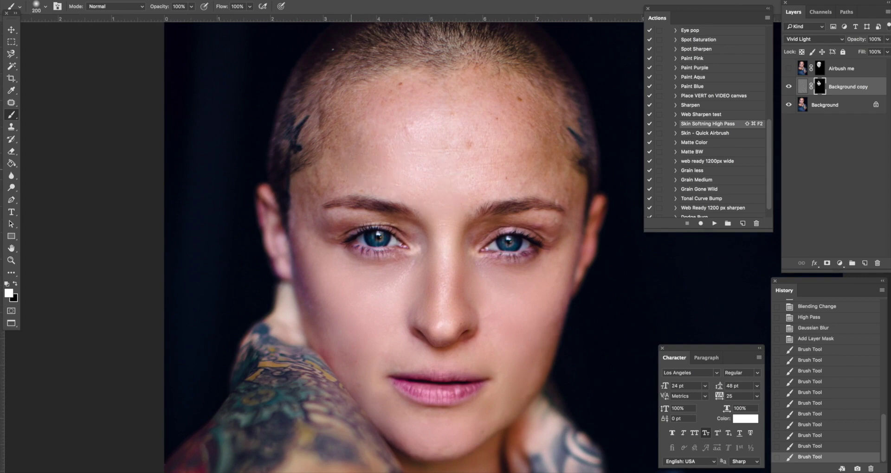
mouse_move(304, 148)
left_mouse_down()
mouse_move(374, 146)
mouse_move(409, 125)
mouse_move(442, 163)
left_mouse_up()
key("bracketright")
key("bracketright")
mouse_move(515, 165)
left_mouse_down()
mouse_move(525, 146)
mouse_move(506, 119)
mouse_move(465, 103)
mouse_move(510, 141)
left_mouse_up()
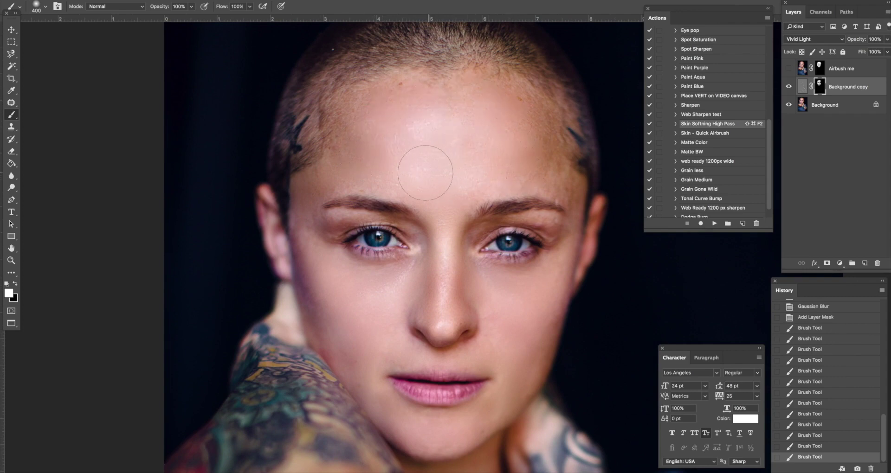
- Reduce the brush in stages to 90 px and paint the softening mask around the outer eye corner on the image's left side
key("bracketleft")
key("bracketleft")
left_click(330, 240)
key("bracketleft")
key("bracketleft")
key("bracketleft")
key("bracketleft")
mouse_move(331, 242)
left_mouse_down()
mouse_move(323, 232)
mouse_move(337, 225)
left_mouse_up()
key("bracketleft")
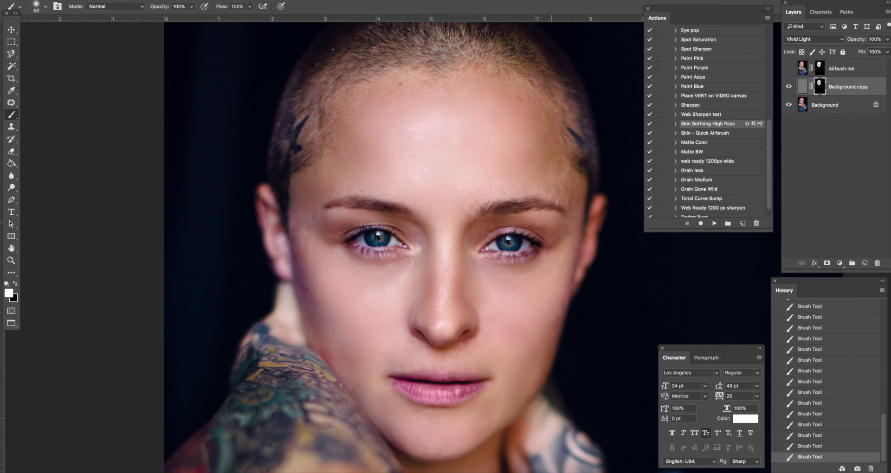
- Lower the opacity of the Background copy layer to 53%
scroll(534, 282, "down", 3)
scroll(504, 314, "up", 3)
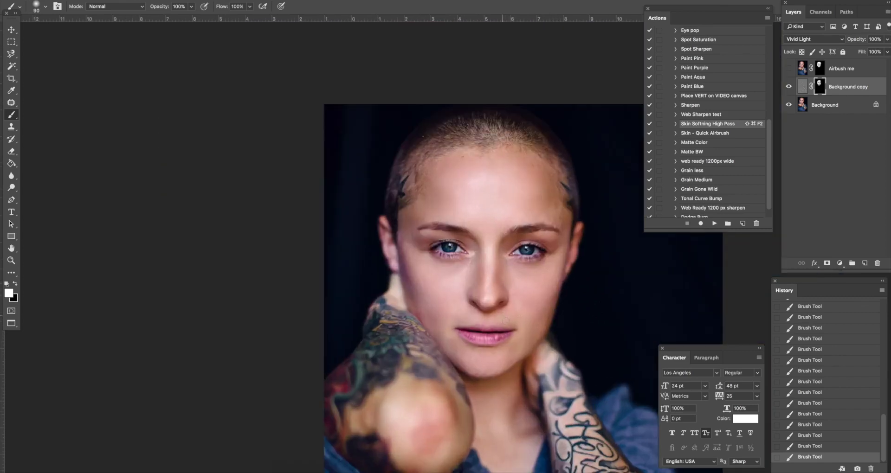
scroll(506, 300, "down", 1)
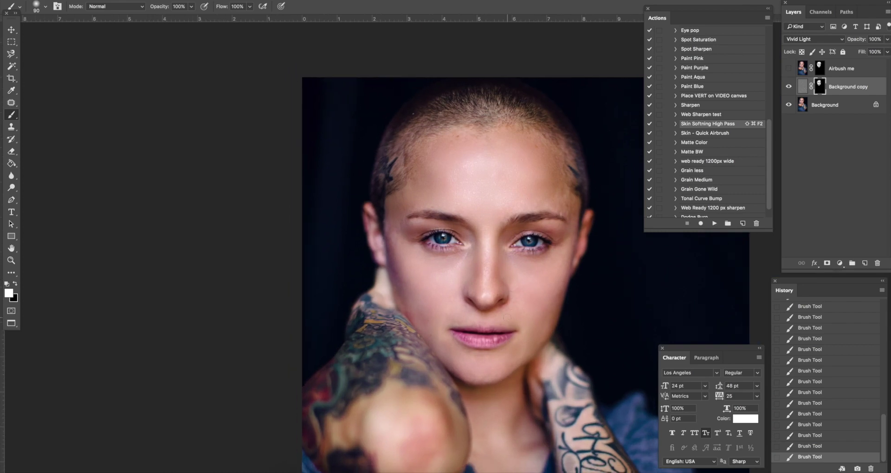
scroll(495, 318, "up", 1)
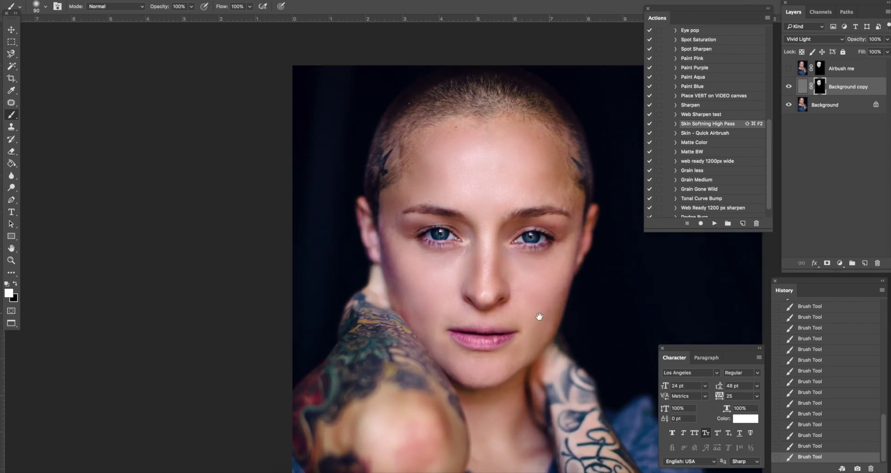
scroll(540, 316, "up", 1)
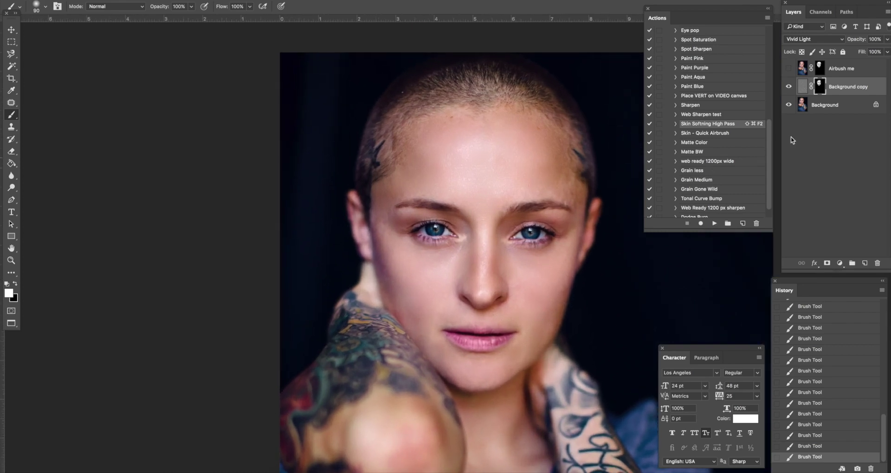
left_click(886, 39)
left_click(865, 52)
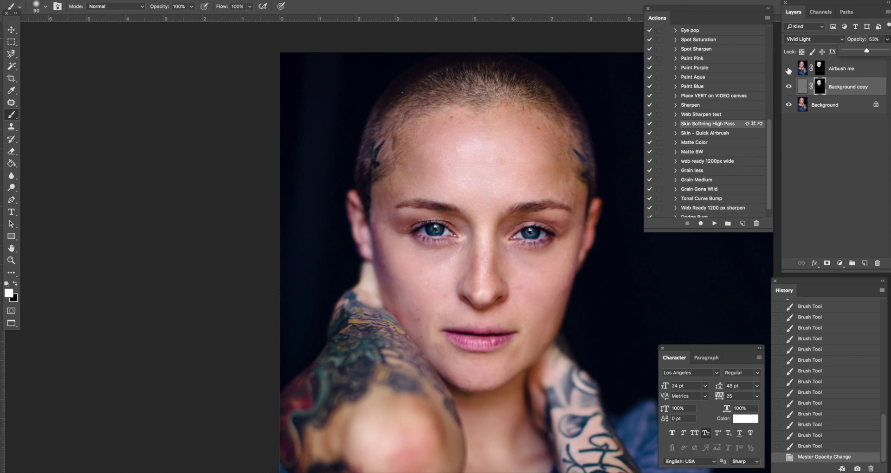
- Compare the two skin retouches by alternately showing and hiding the Airbush me and Background copy layers
left_click(789, 70)
left_click(789, 88)
left_click(789, 69)
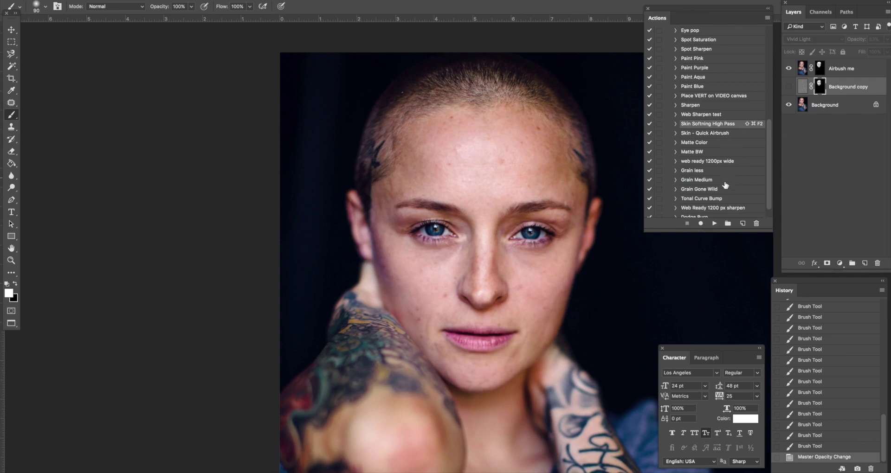
left_click(788, 68)
left_click(788, 87)
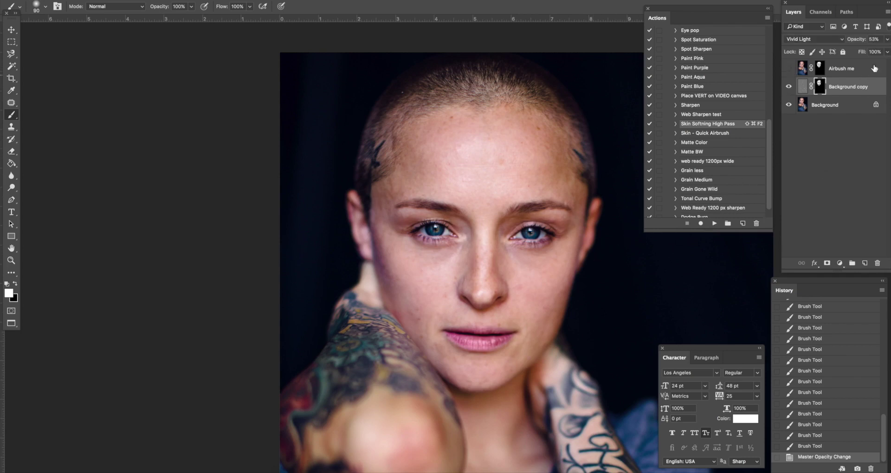
- Set the opacity of the Background copy layer to 45%
left_click(886, 41)
left_click_drag(876, 52, 864, 53)
left_click(864, 53)
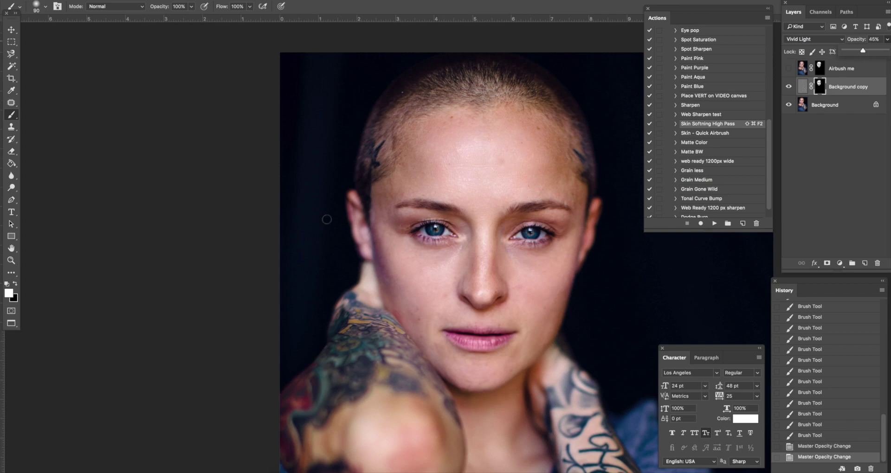
- Choose the Patch tool and outline the blemish near the hairline on the image's left side of the forehead
left_click_drag(11, 103, 61, 105)
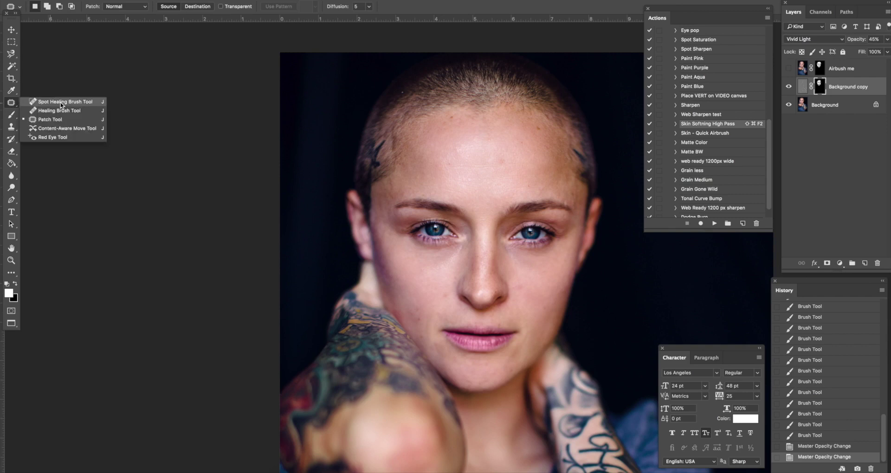
left_click(60, 121)
scroll(431, 176, "up", 3)
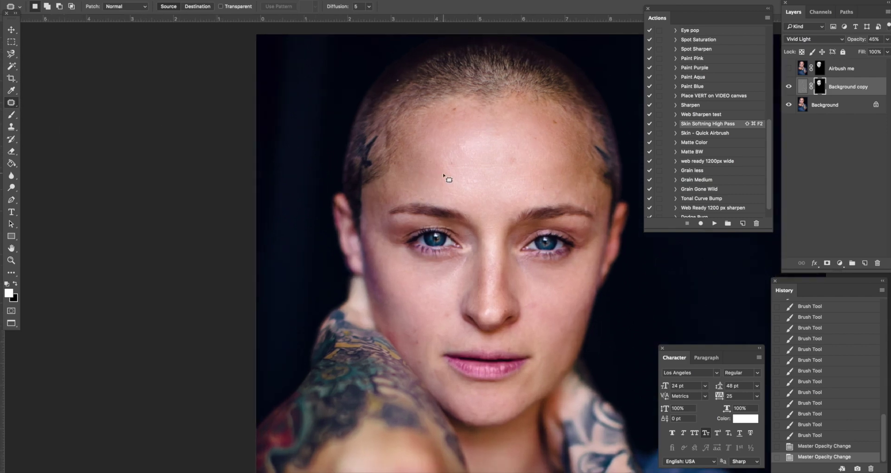
mouse_move(449, 111)
left_mouse_down()
mouse_move(458, 101)
mouse_move(469, 111)
mouse_move(460, 110)
left_mouse_up()
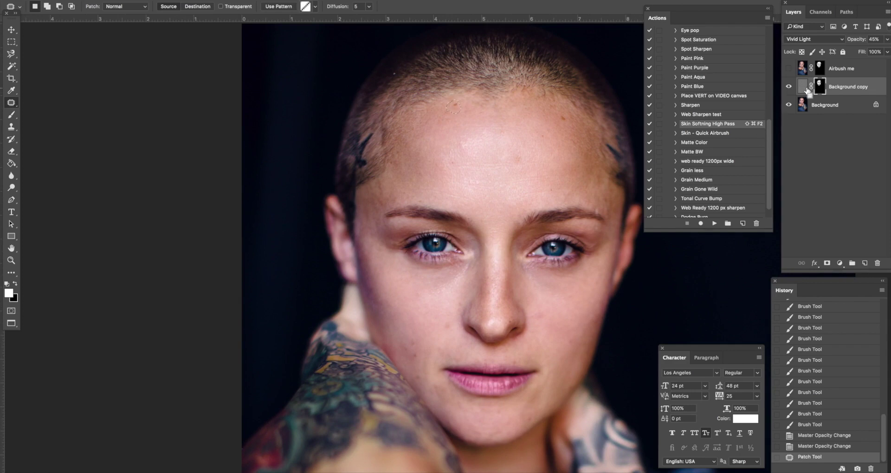
- Clear the selection and merge the Background copy layer with the Background layer
key("ctrl+d")
left_click(811, 108)
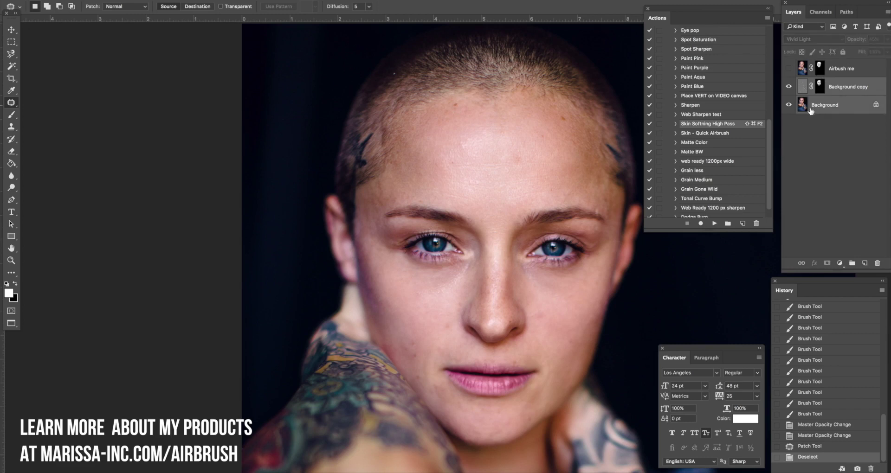
key("ctrl+e")
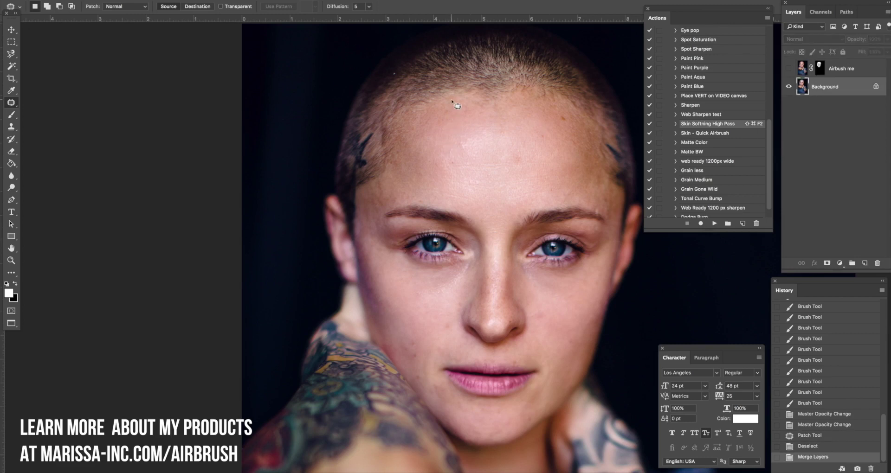
- Patch the forehead blemish near the hairline with clean skin from just below it, and deselect
mouse_move(454, 98)
left_mouse_down()
mouse_move(457, 109)
mouse_move(457, 100)
left_mouse_up()
left_click_drag(454, 105, 466, 122)
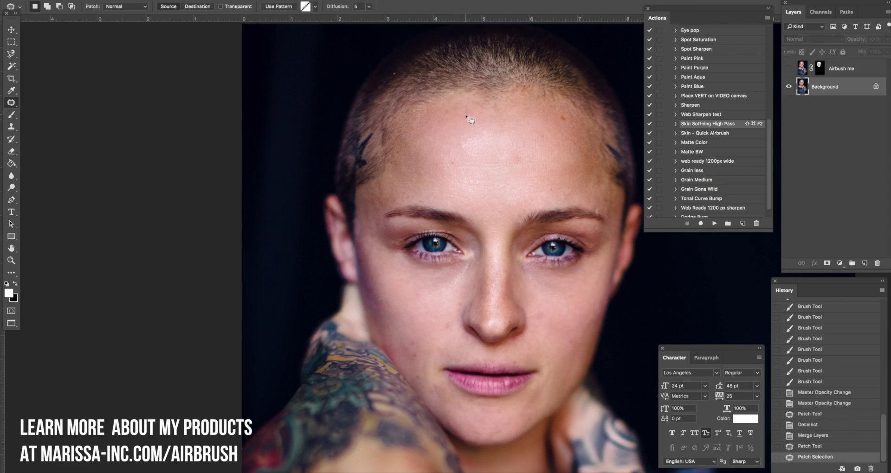
key("ctrl+d")
scroll(510, 289, "down", 2)
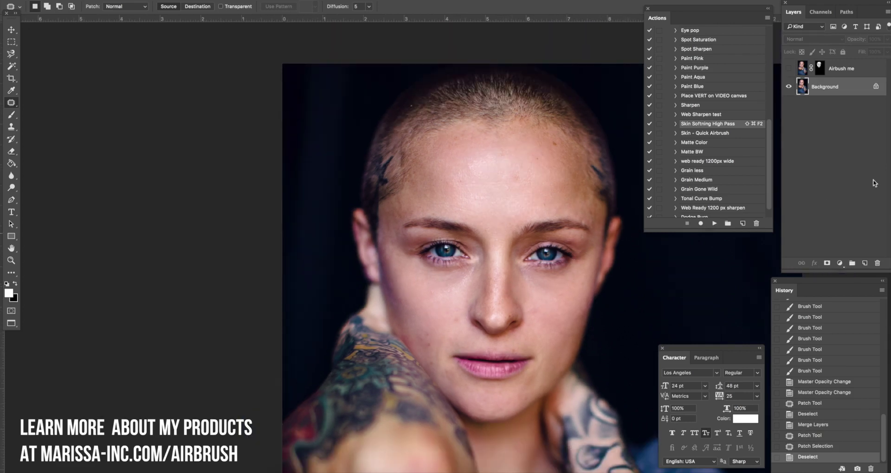
- Run the Eye pop action from the MARISSA BOUCHER set on the Background layer
scroll(580, 228, "up", 1)
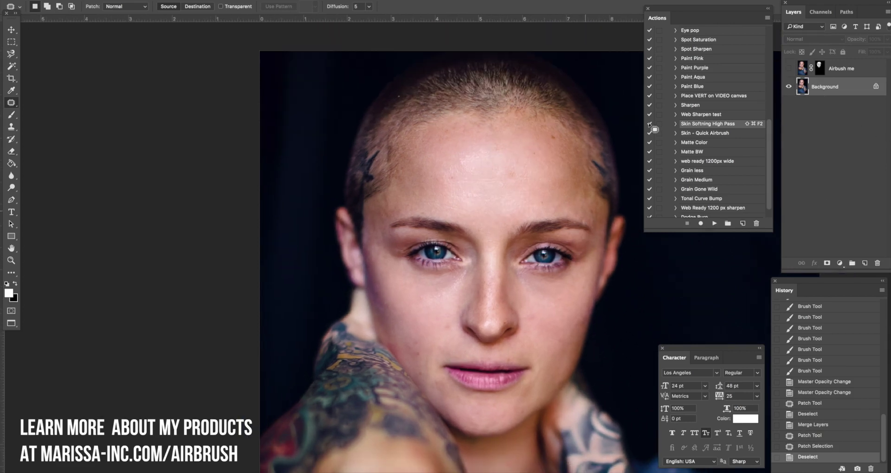
scroll(743, 87, "up", 3)
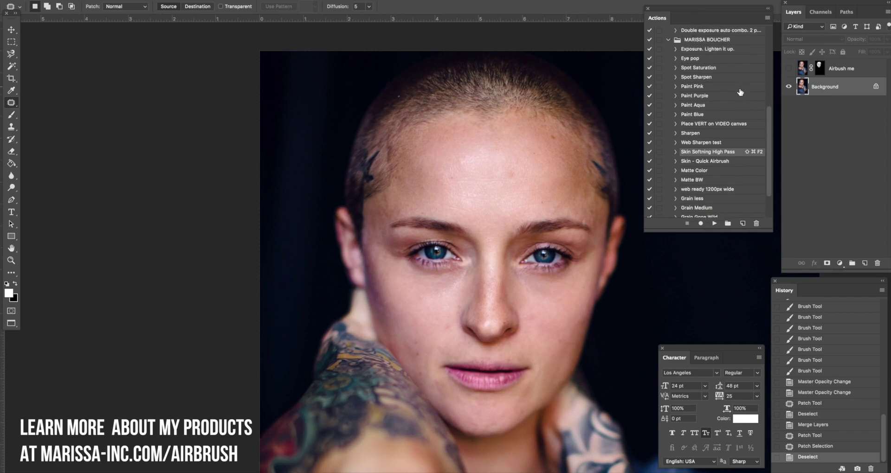
left_click(709, 59)
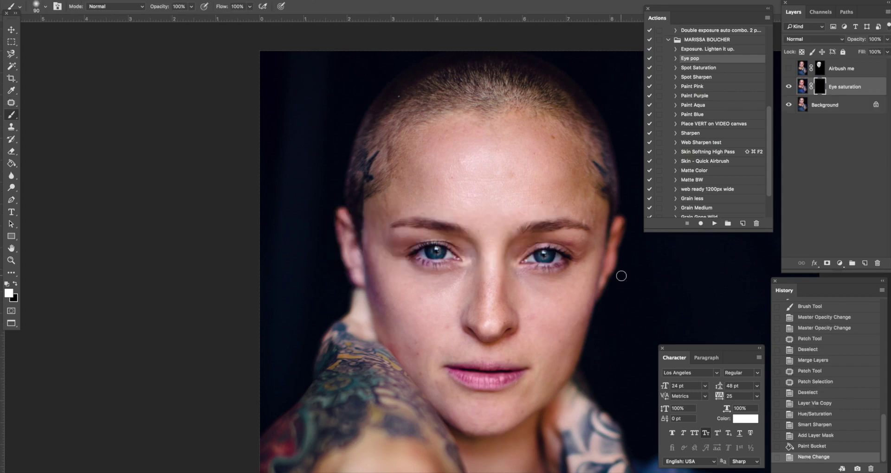
- Paint white on the Eye saturation layer mask over both irises with the 90 px brush
scroll(543, 250, "up", 2)
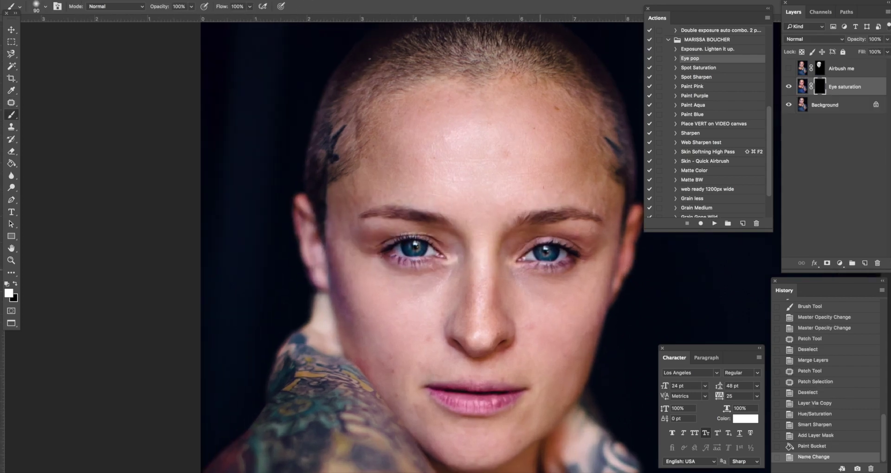
left_click_drag(543, 251, 552, 252)
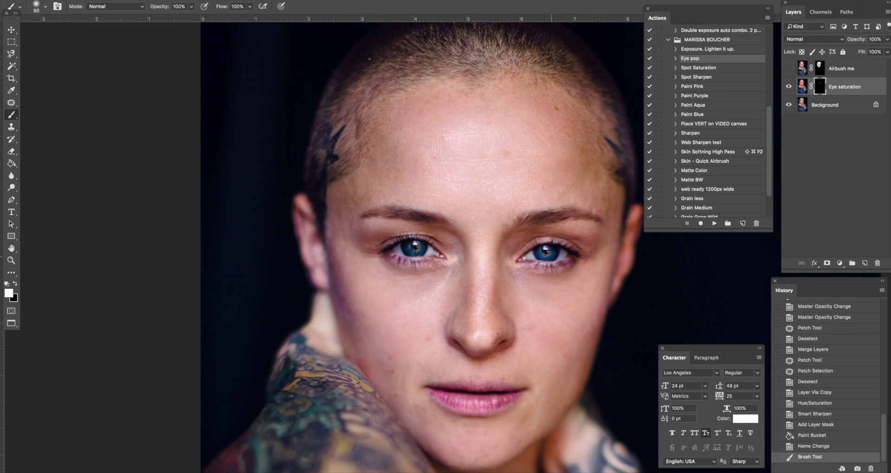
mouse_move(426, 249)
left_mouse_down()
mouse_move(407, 249)
mouse_move(420, 243)
left_mouse_up()
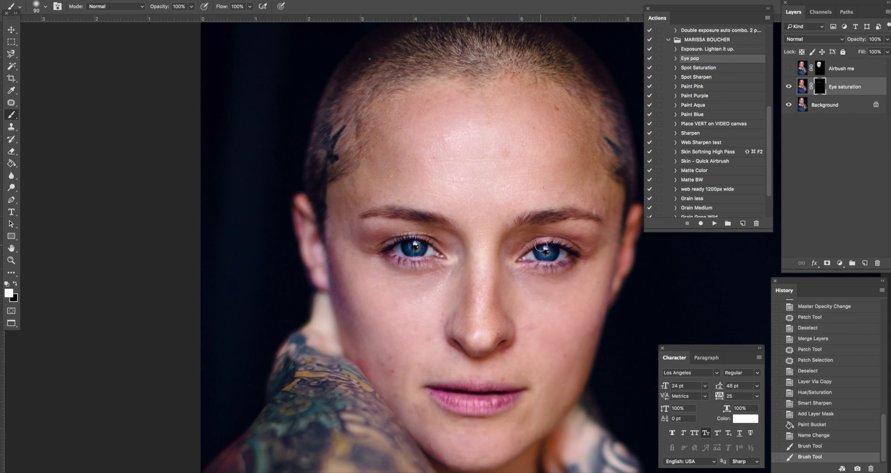
- Set the brush to 70 px and 50% opacity and paint the Eye saturation mask along the lids and lashes of both eyes
key("bracketleft")
key("5")
left_click_drag(537, 240, 578, 252)
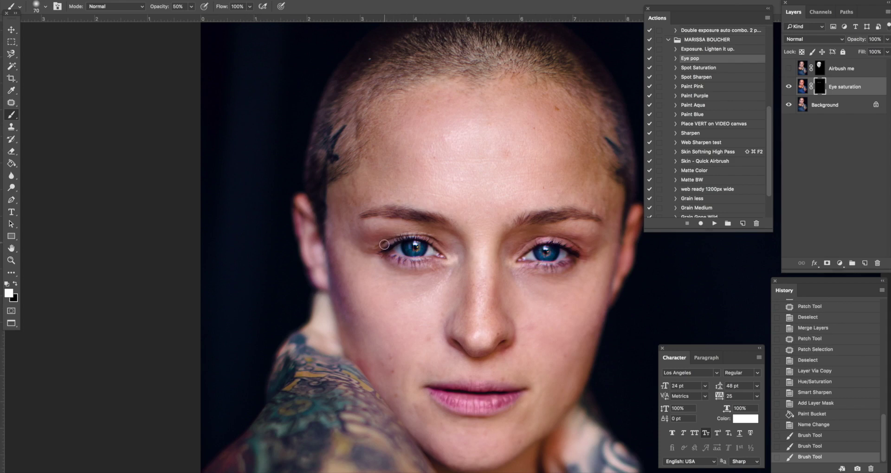
left_click_drag(384, 245, 435, 245)
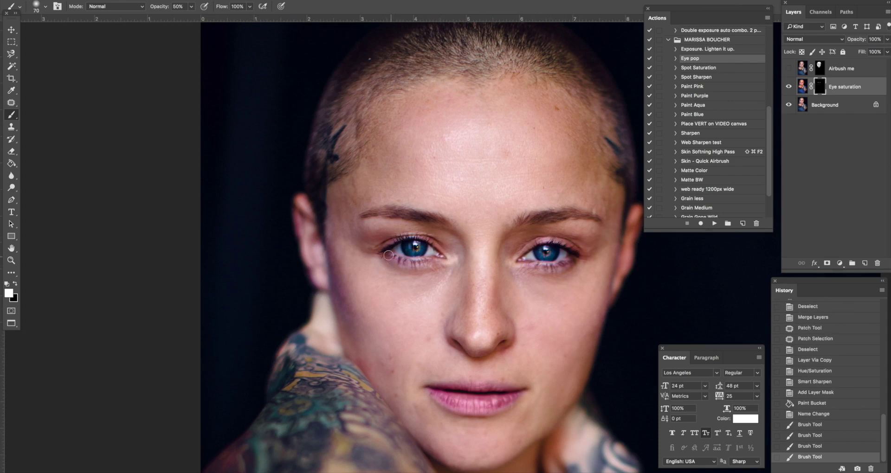
left_click_drag(385, 256, 400, 260)
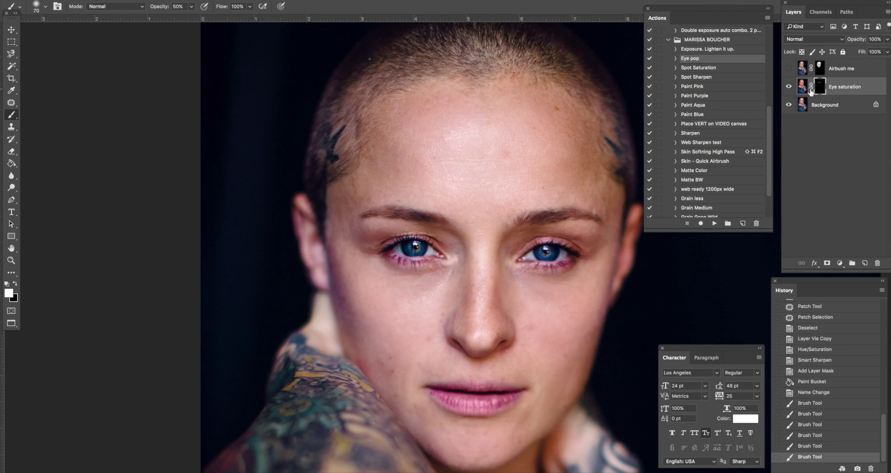
- Lower the opacity of the Eye saturation layer to 49%
left_click(888, 40)
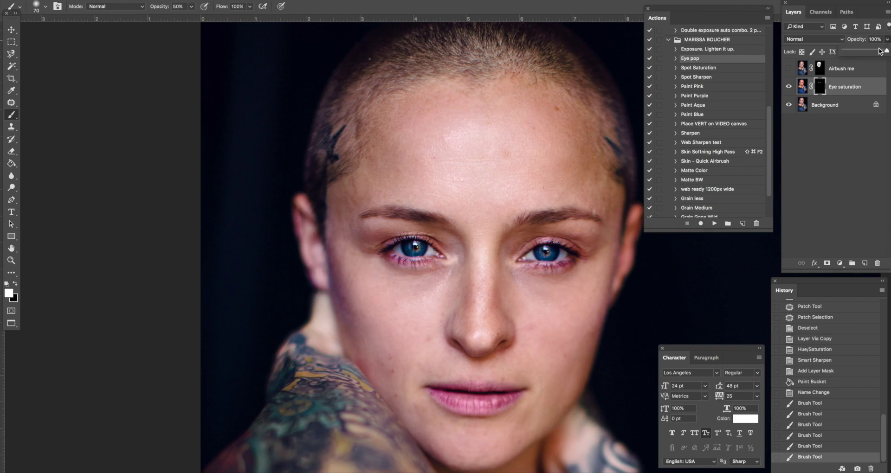
left_click_drag(884, 50, 865, 49)
scroll(552, 257, "down", 1)
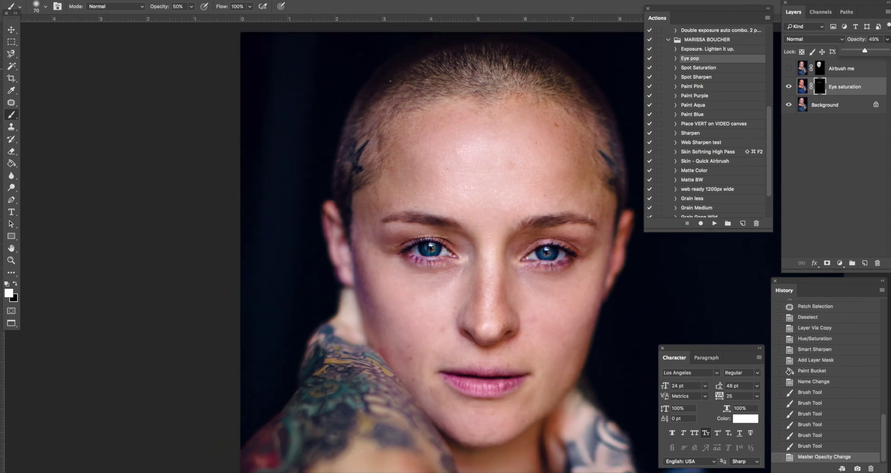
scroll(520, 332, "down", 2)
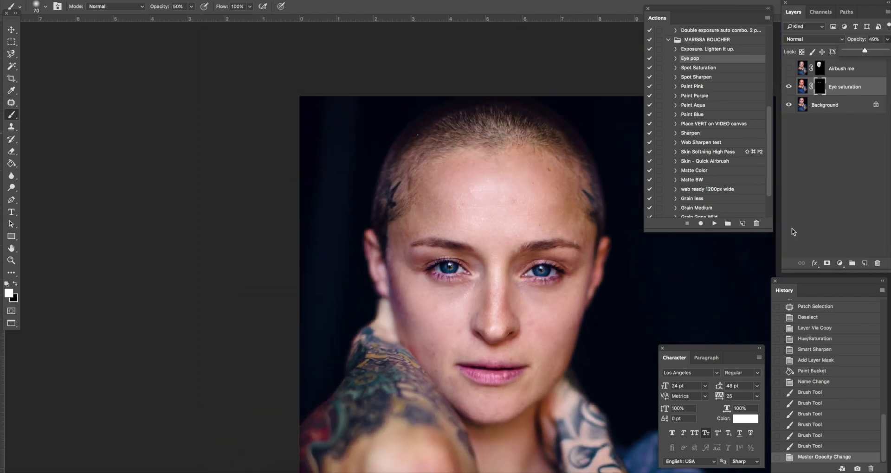
- Check the eye effect on and off, merge the Eye saturation layer into the Background and delete the Airbush me layer
left_click(788, 87)
left_click(789, 88)
key("ctrl+e")
double_click(841, 68)
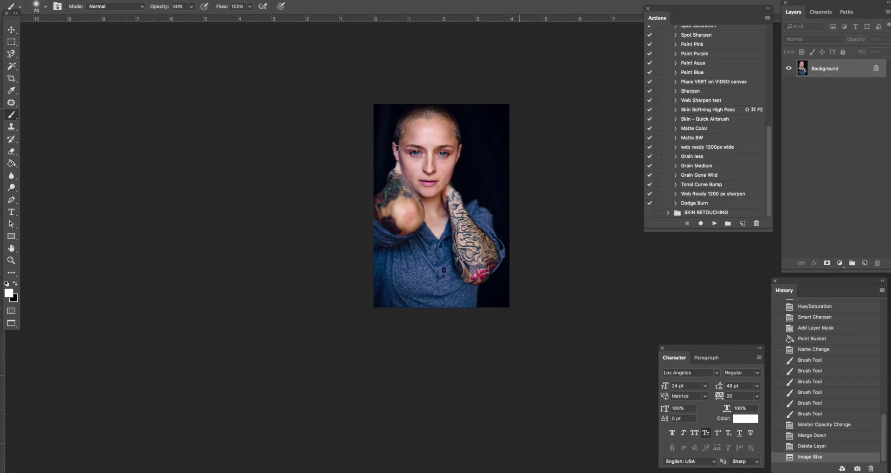
scroll(426, 166, "up", 2)
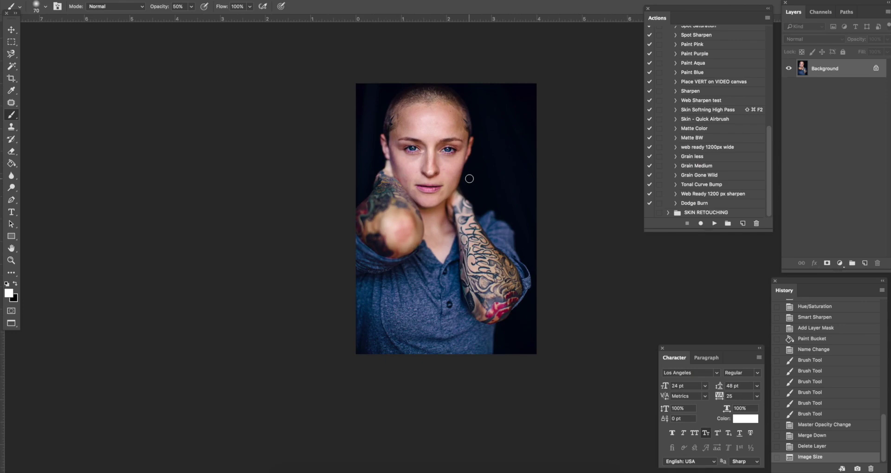
scroll(706, 165, "up", 2)
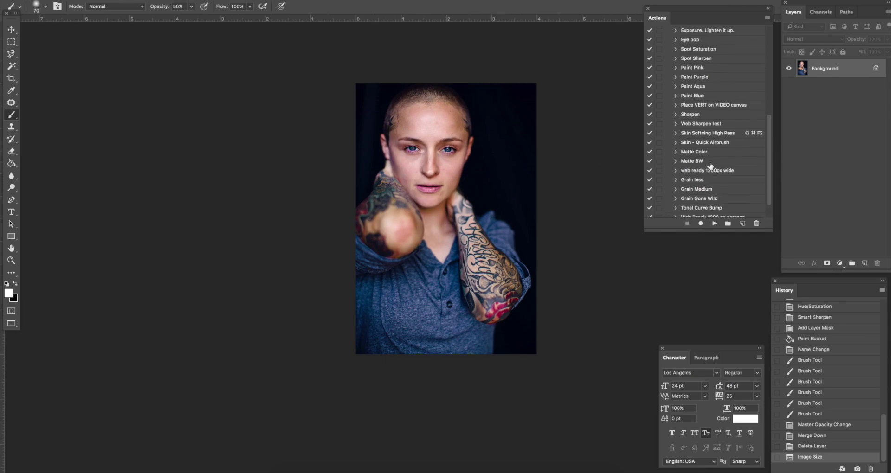
scroll(710, 165, "up", 3)
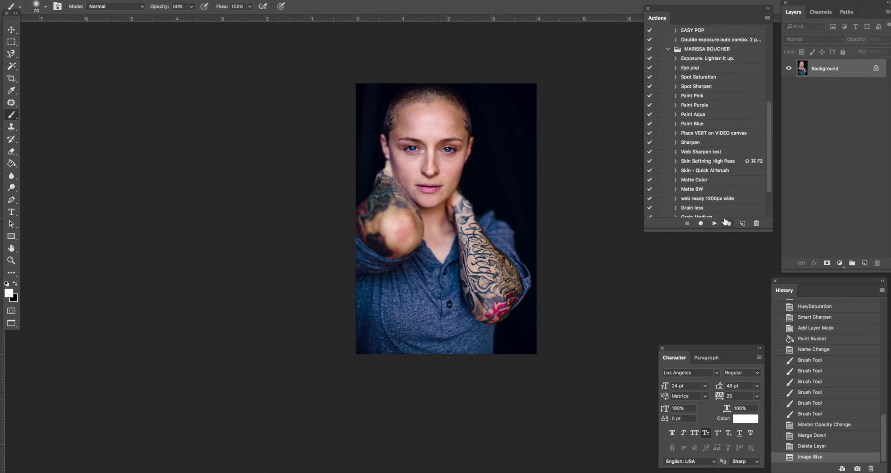